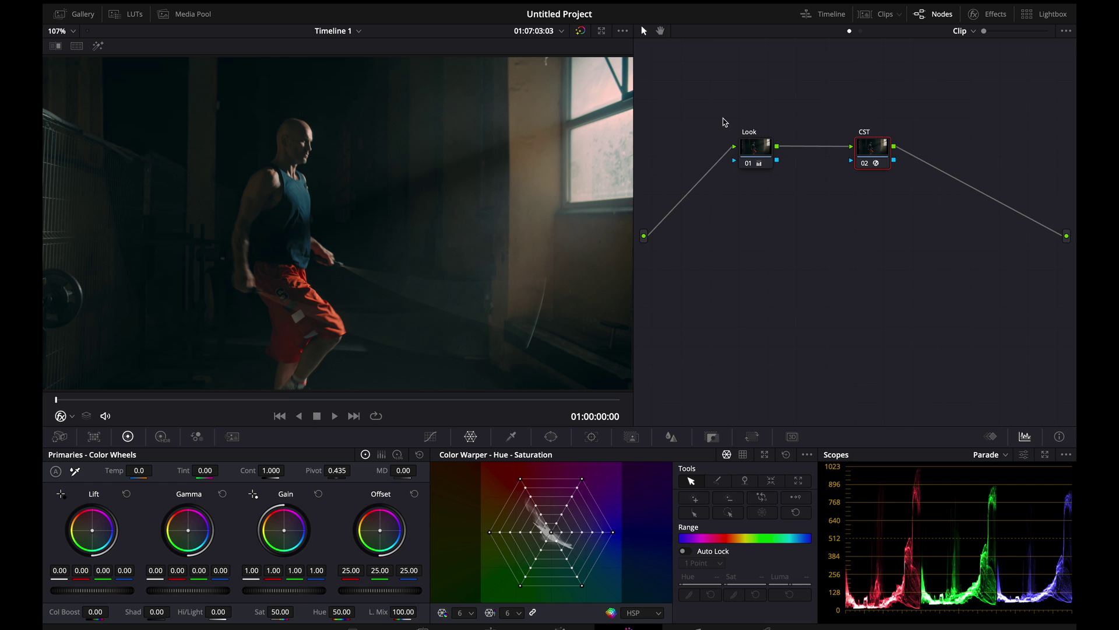
Compare the clip's shadows with the Look node on and off and with all grades bypassed and restored.
{"action": "left_click", "coordinate": [751, 163]}
{"action": "left_click", "coordinate": [752, 164]}
{"action": "left_click", "coordinate": [752, 164]}
{"action": "left_click", "coordinate": [751, 163]}
{"action": "left_click", "coordinate": [74, 38]}
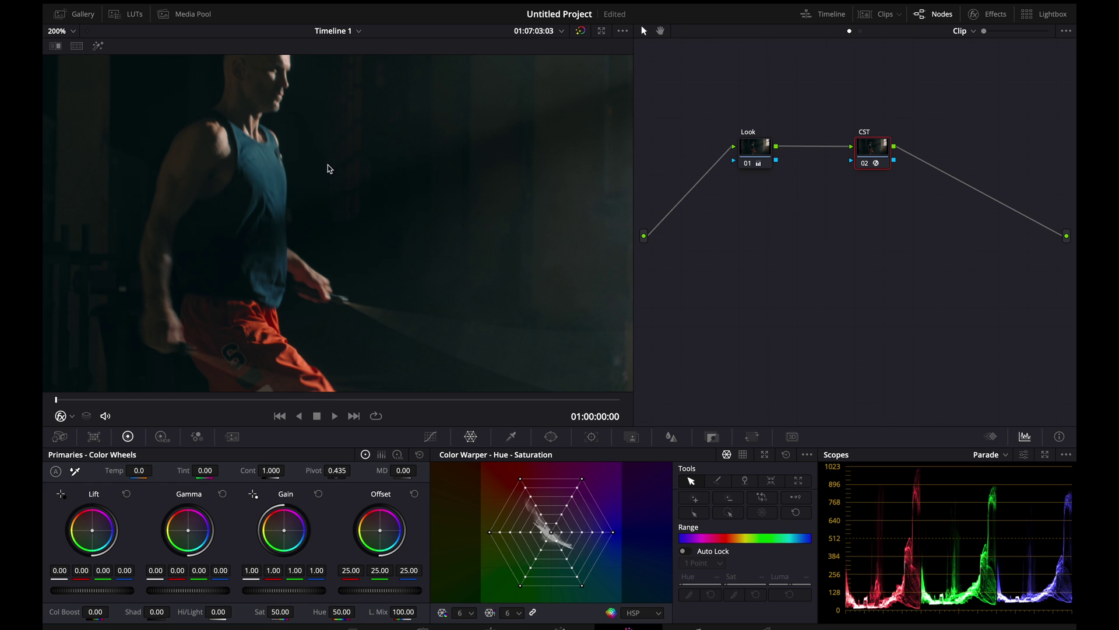
{"action": "left_click", "coordinate": [751, 164]}
{"action": "left_click", "coordinate": [750, 164]}
{"action": "left_click", "coordinate": [75, 32]}
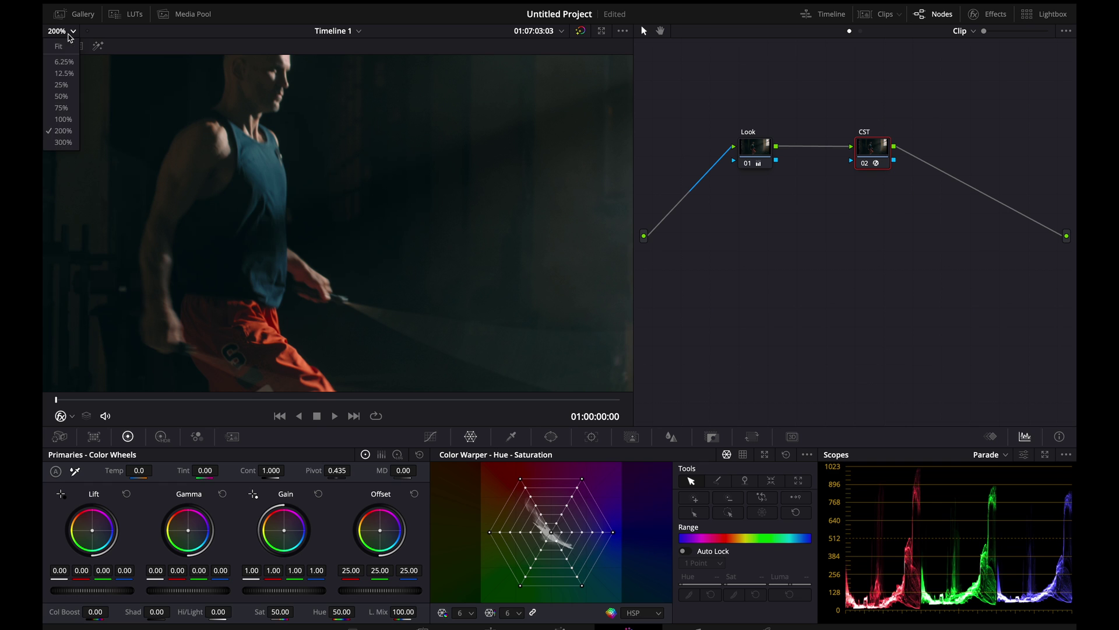
{"action": "left_click", "coordinate": [64, 49]}
{"action": "left_click", "coordinate": [581, 31]}
{"action": "left_click", "coordinate": [580, 30]}
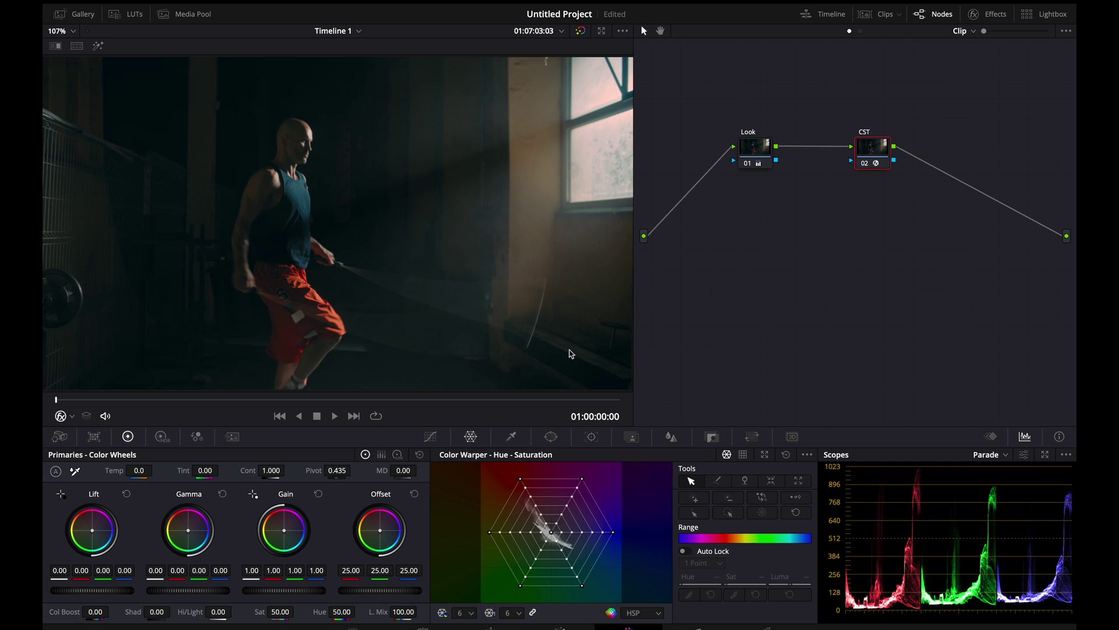
Open the Parade scopes in a separate window.
{"action": "left_click", "coordinate": [1044, 455]}
{"action": "scroll", "coordinate": [559, 516], "scroll_direction": "down", "scroll_amount": 2}
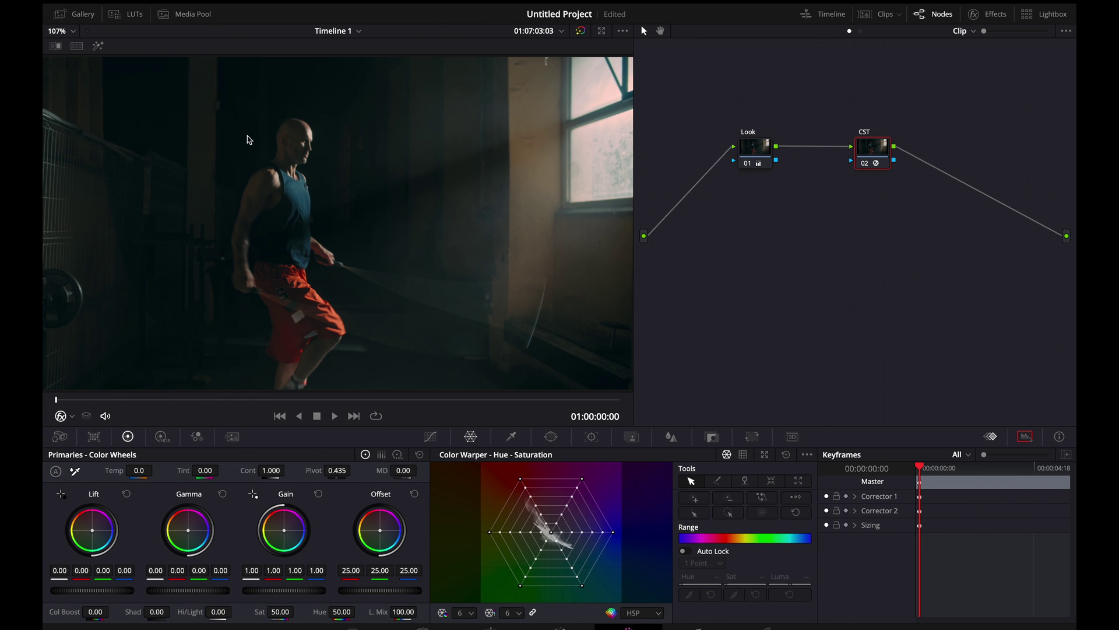
{"action": "scroll", "coordinate": [297, 204], "scroll_direction": "up", "scroll_amount": 3}
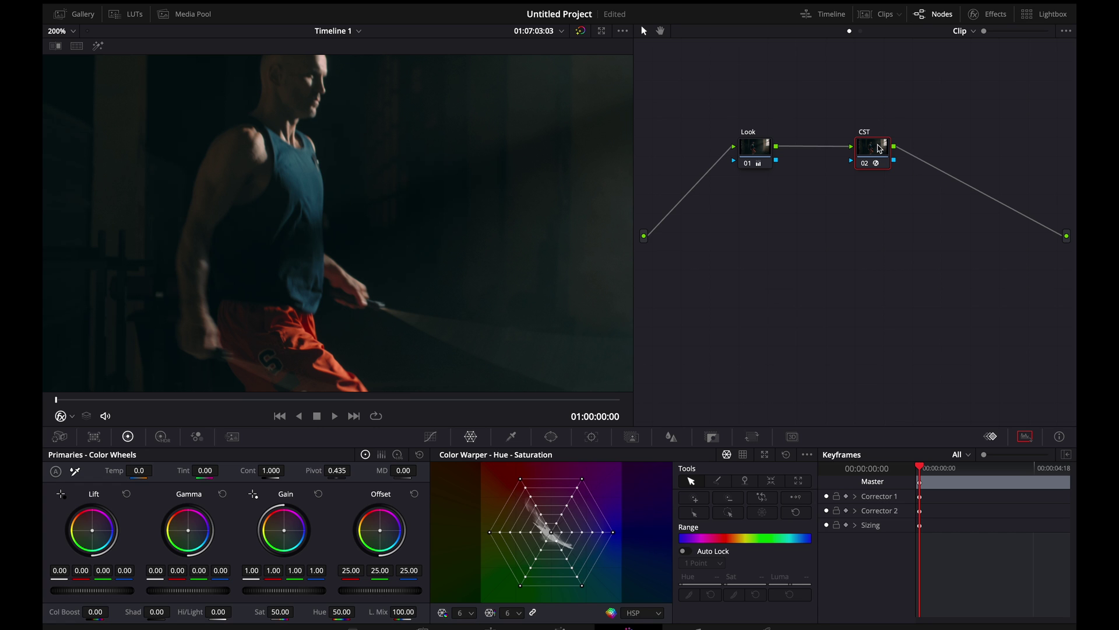
Add a serial node with a label starting with "Shadows" between Look and CST and open its Lum Vs Sat curve.
{"action": "left_click_drag", "start_coordinate": [875, 146], "coordinate": [889, 146]}
{"action": "left_click", "coordinate": [755, 148]}
{"action": "right_click", "coordinate": [755, 148]}
{"action": "mouse_move", "coordinate": [805, 205]}
{"action": "left_click", "coordinate": [880, 203]}
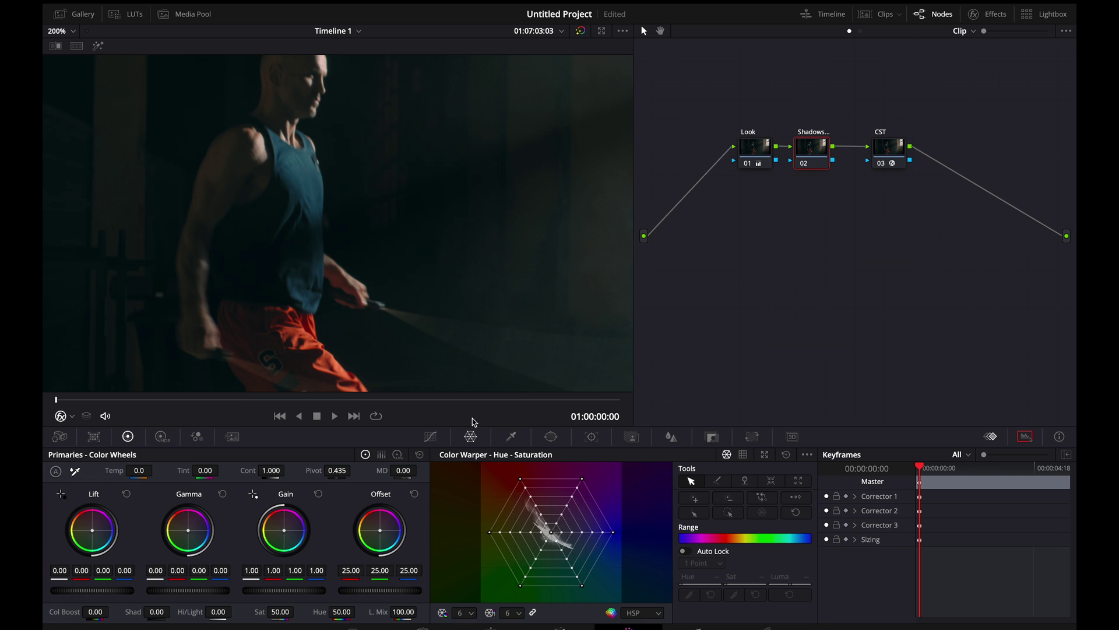
{"action": "left_click", "coordinate": [438, 435]}
{"action": "left_click", "coordinate": [711, 454]}
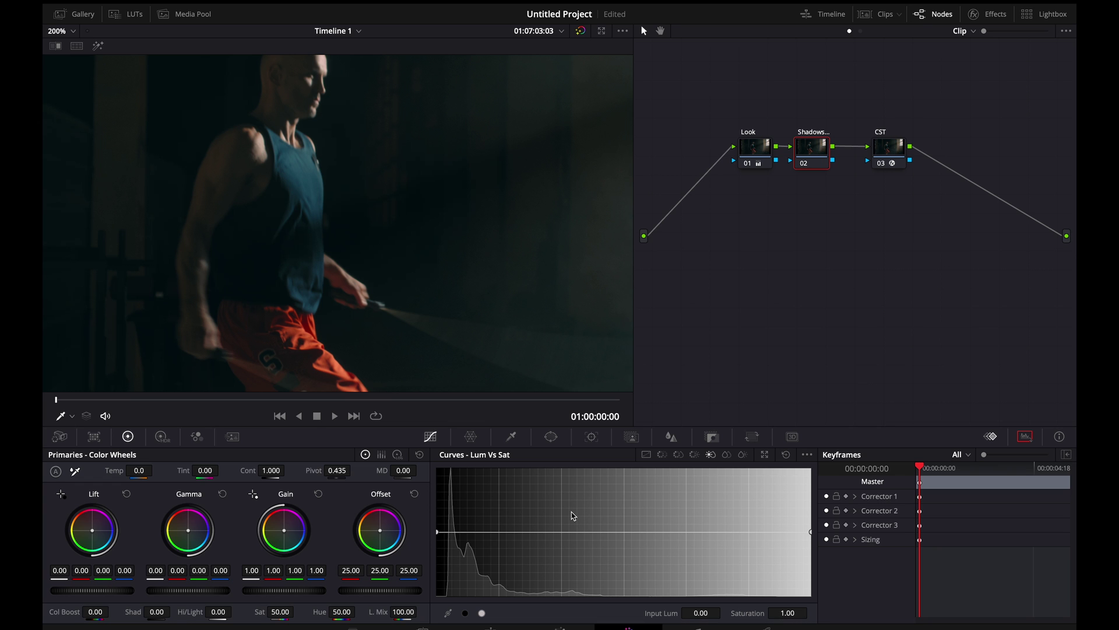
Try desaturating the highlights by lowering the white end of the Lum Vs Sat curve to saturation 0.00, and reset the curve.
{"action": "key", "text": "shift+z"}
{"action": "left_click", "coordinate": [811, 532]}
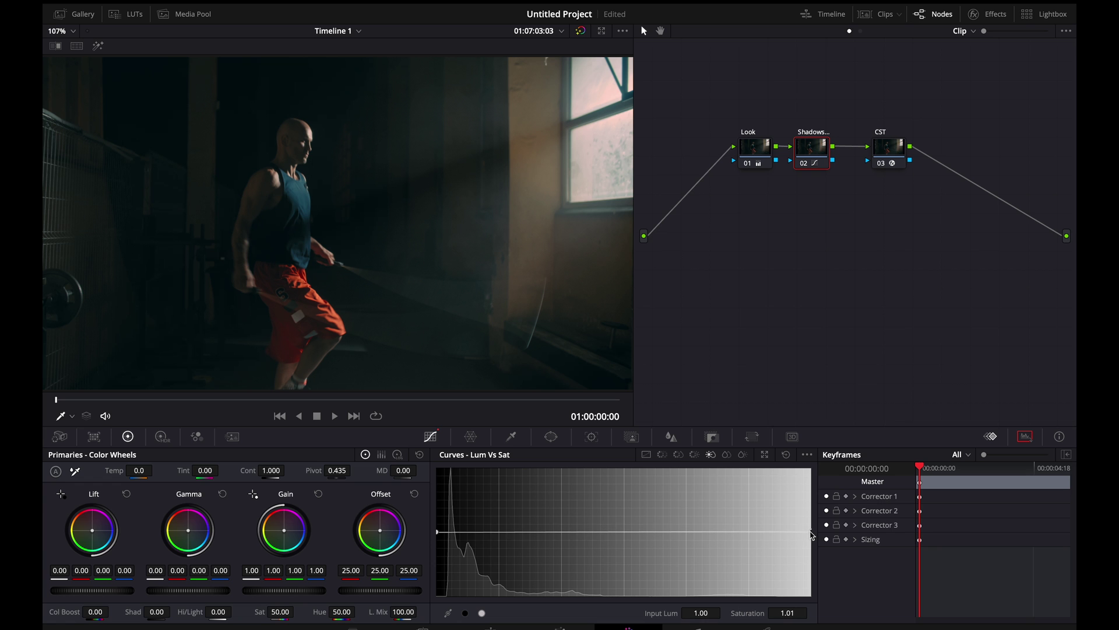
{"action": "left_click_drag", "start_coordinate": [811, 533], "coordinate": [819, 610]}
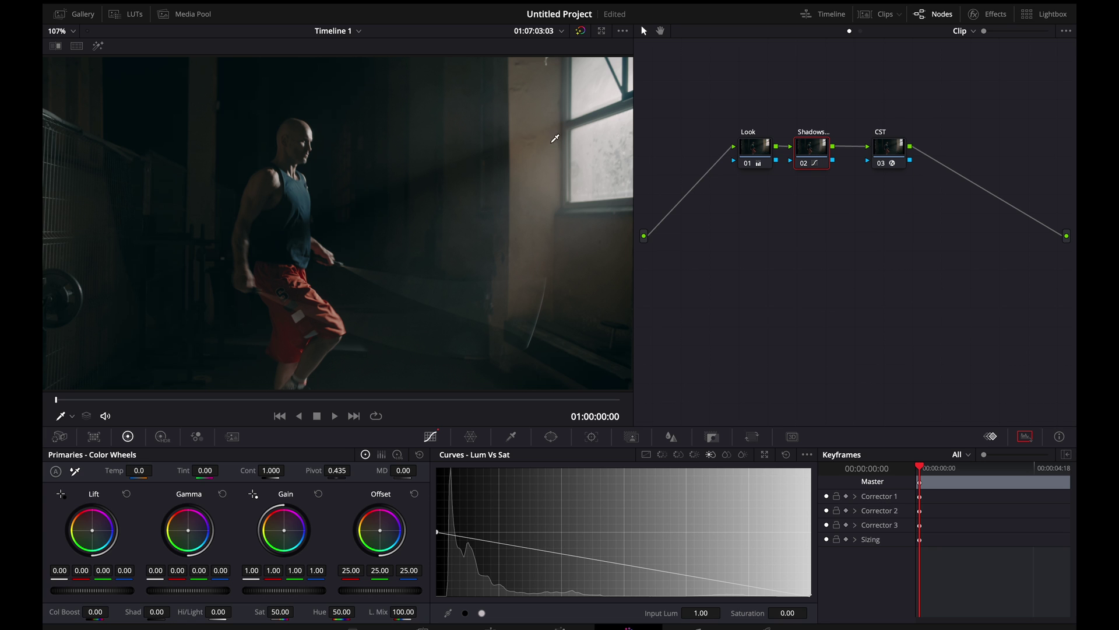
{"action": "key", "text": "ctrl+s"}
{"action": "left_click", "coordinate": [68, 33]}
{"action": "left_click", "coordinate": [53, 131]}
{"action": "scroll", "coordinate": [350, 125], "scroll_direction": "right", "scroll_amount": 10}
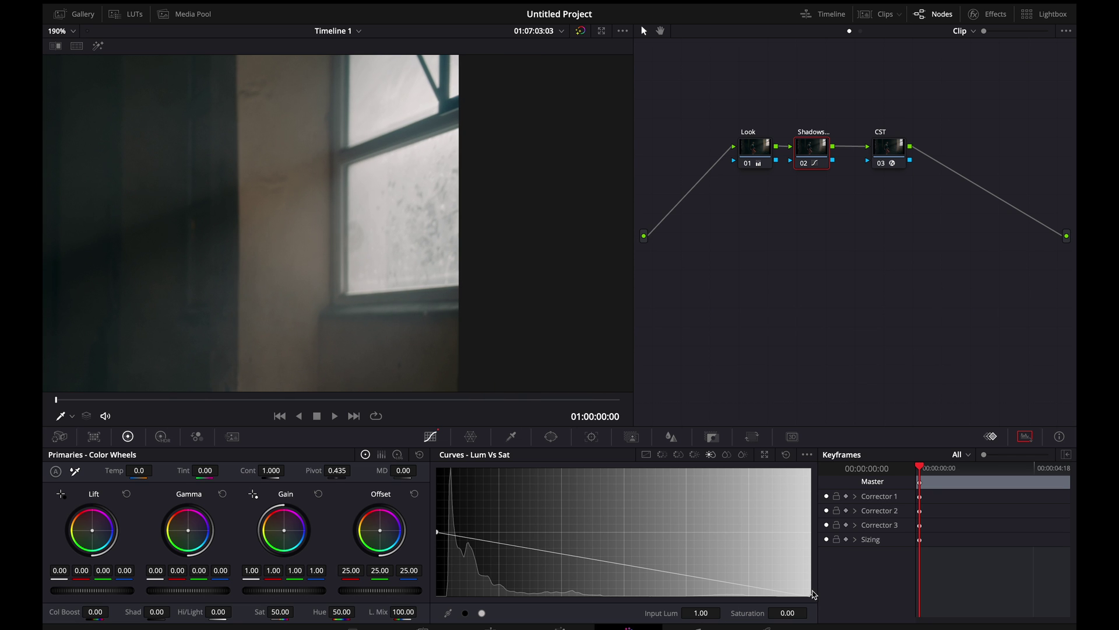
{"action": "left_click_drag", "start_coordinate": [811, 596], "coordinate": [808, 497]}
{"action": "left_click", "coordinate": [785, 454]}
Anchor the Lum Vs Sat curve at input luminance 0.23 and lower its black end to saturation 0.00.
{"action": "key", "text": "shift+z"}
{"action": "left_click", "coordinate": [524, 534]}
{"action": "left_click_drag", "start_coordinate": [525, 535], "coordinate": [524, 533]}
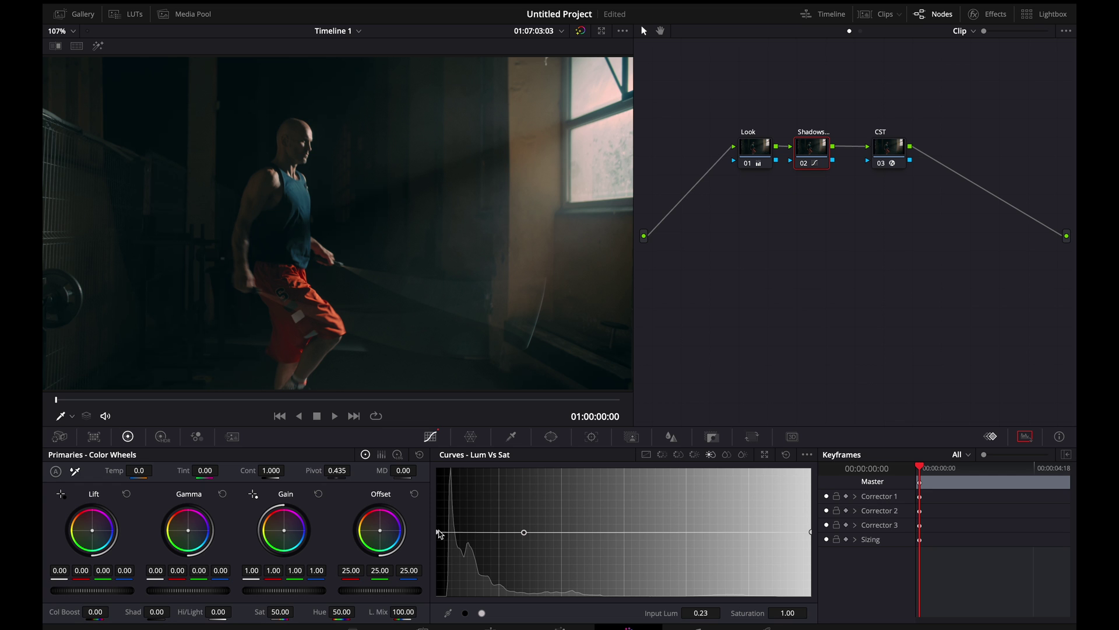
{"action": "left_click_drag", "start_coordinate": [439, 535], "coordinate": [434, 604]}
Compare the athlete's dark areas at 300% with the Shadows node enabled and disabled.
{"action": "left_click", "coordinate": [61, 30]}
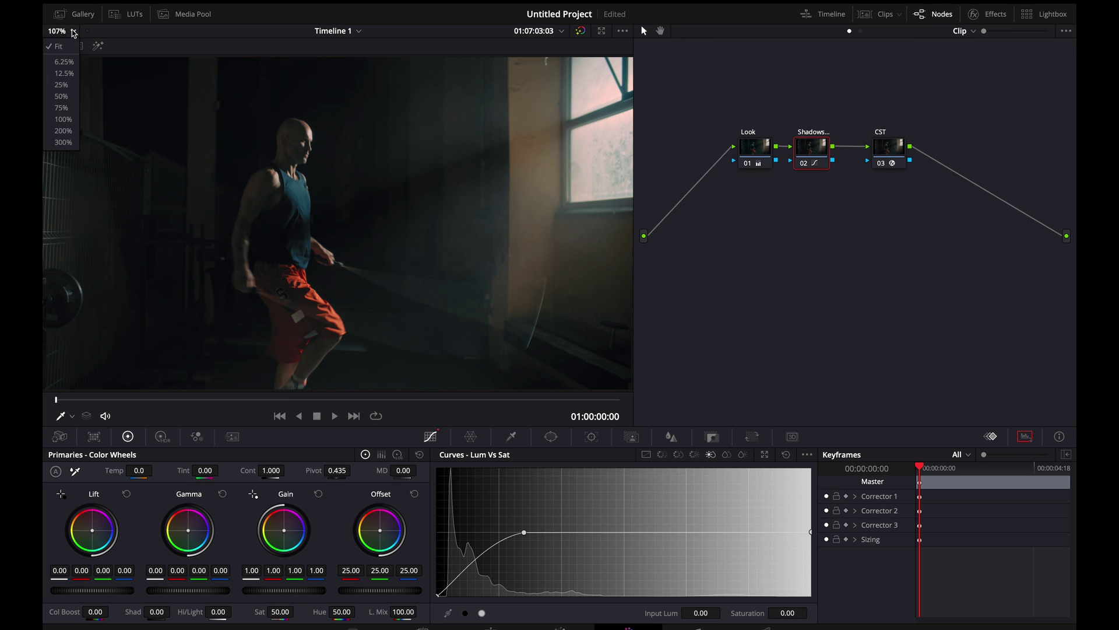
{"action": "left_click", "coordinate": [57, 123]}
{"action": "left_click", "coordinate": [56, 31]}
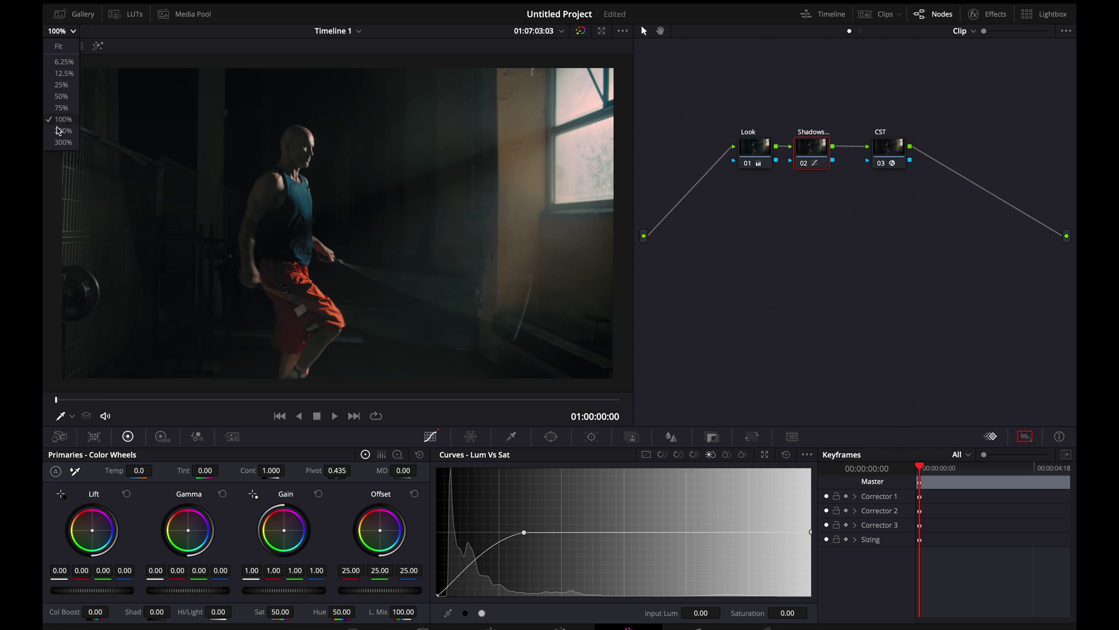
{"action": "left_click", "coordinate": [60, 145]}
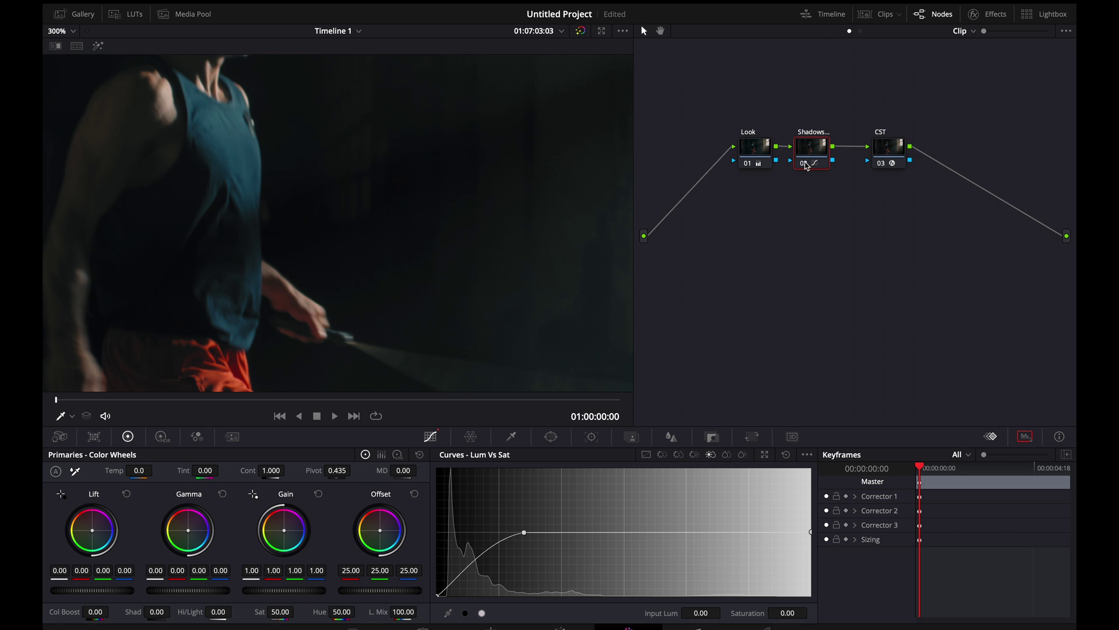
{"action": "key", "text": "ctrl+d"}
{"action": "key", "text": "ctrl+d"}
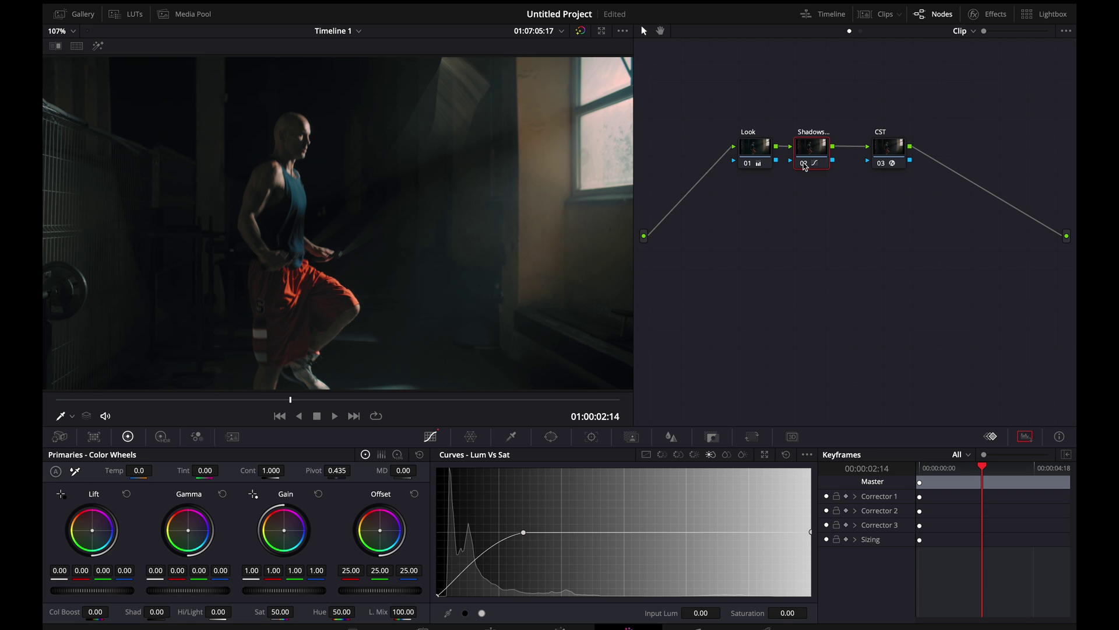
Examine how toggling the Shadows node affects the lower end of the Parade scopes.
{"action": "key", "text": "ctrl+d"}
{"action": "key", "text": "ctrl+Right"}
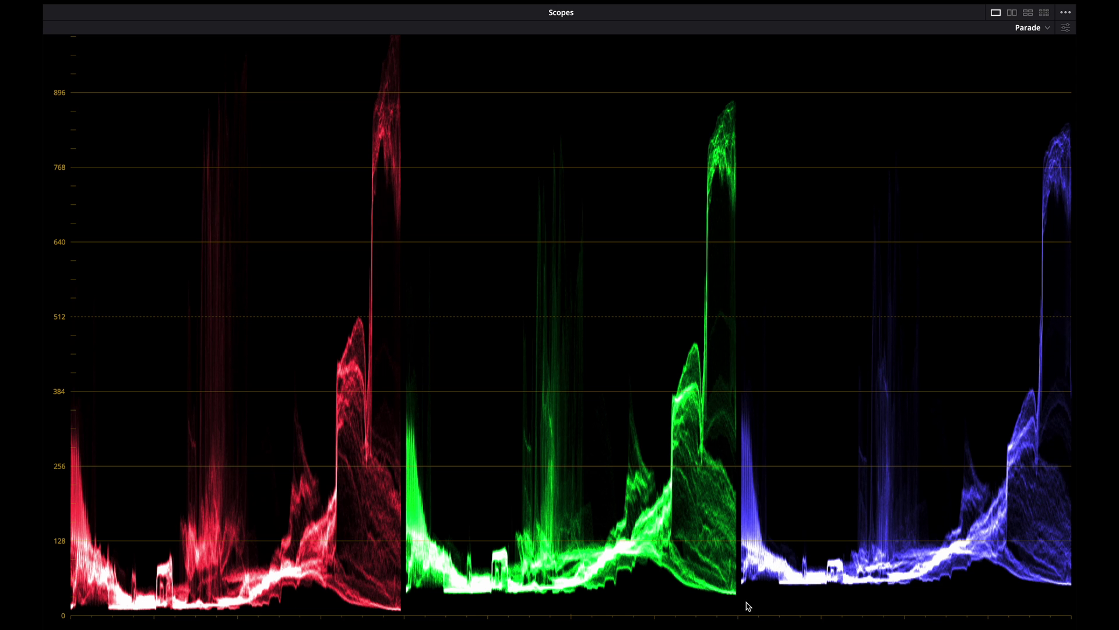
{"action": "key", "text": "ctrl+Left"}
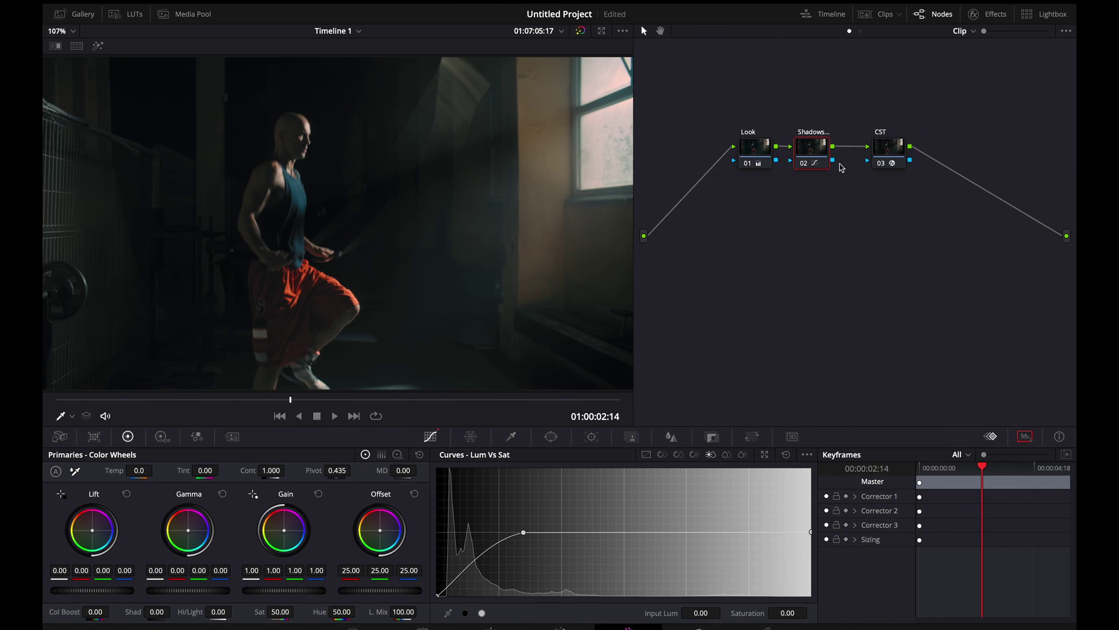
{"action": "key", "text": "Down"}
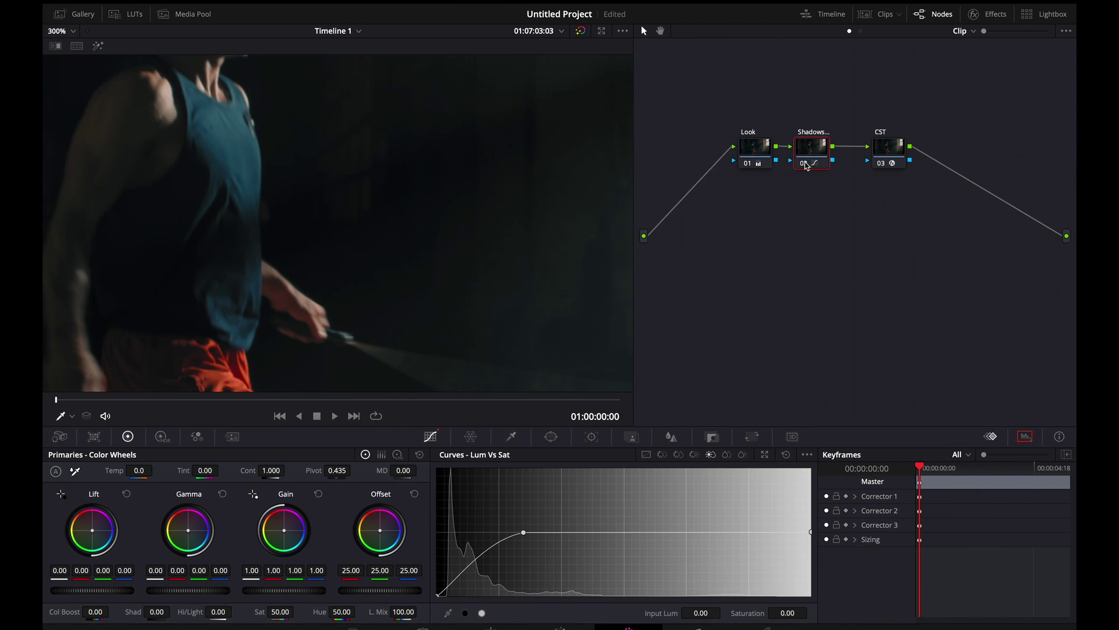
Fit the whole frame in the viewer and move the playhead to 01:00:02:14.
{"action": "left_click", "coordinate": [69, 32]}
{"action": "left_click", "coordinate": [60, 46]}
{"action": "mouse_move", "coordinate": [288, 401]}
{"action": "left_mouse_down"}
{"action": "mouse_move", "coordinate": [247, 401]}
{"action": "mouse_move", "coordinate": [291, 403]}
{"action": "left_mouse_up"}
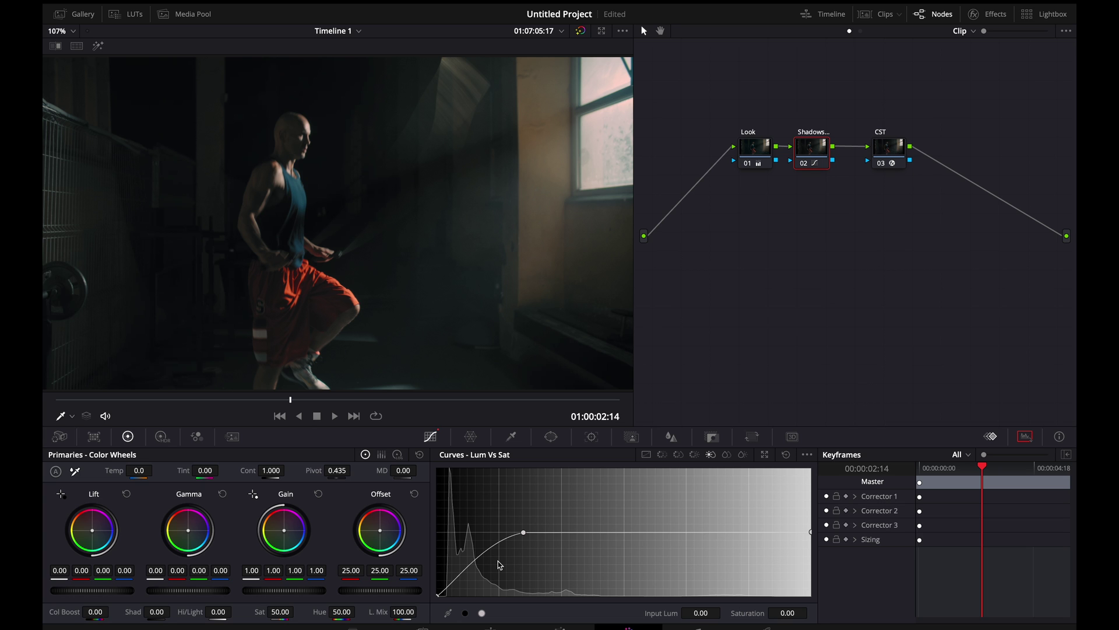
Move the Shadows curve node below Look, disable it, and add a serial node after it with a label starting with "Shadows".
{"action": "left_click_drag", "start_coordinate": [820, 150], "coordinate": [764, 198]}
{"action": "right_click", "coordinate": [757, 198]}
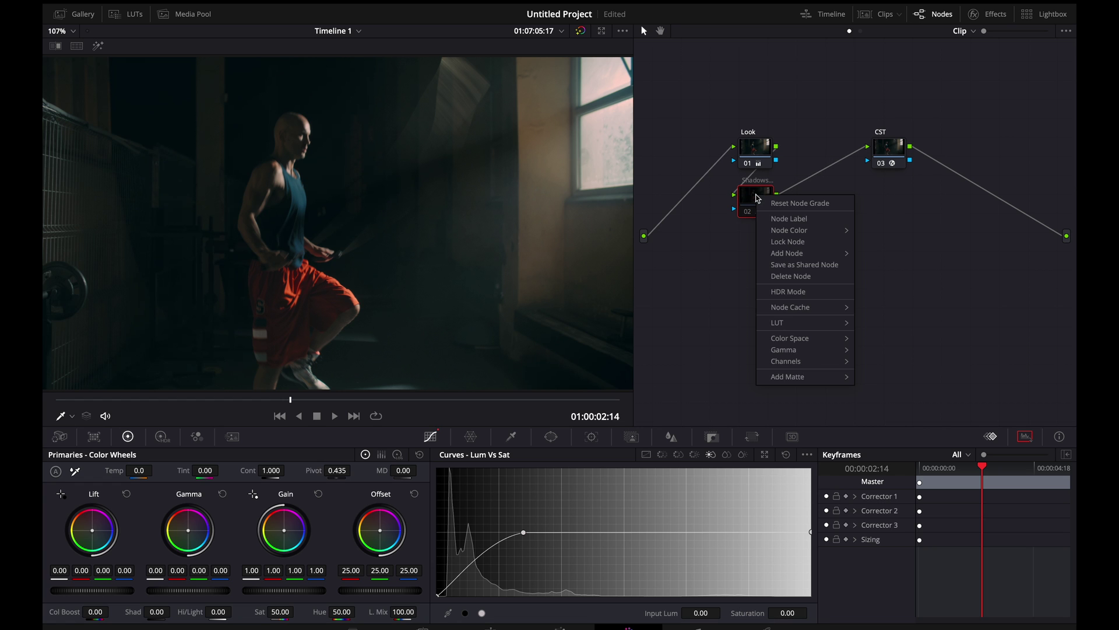
{"action": "mouse_move", "coordinate": [787, 253]}
{"action": "left_click", "coordinate": [877, 256]}
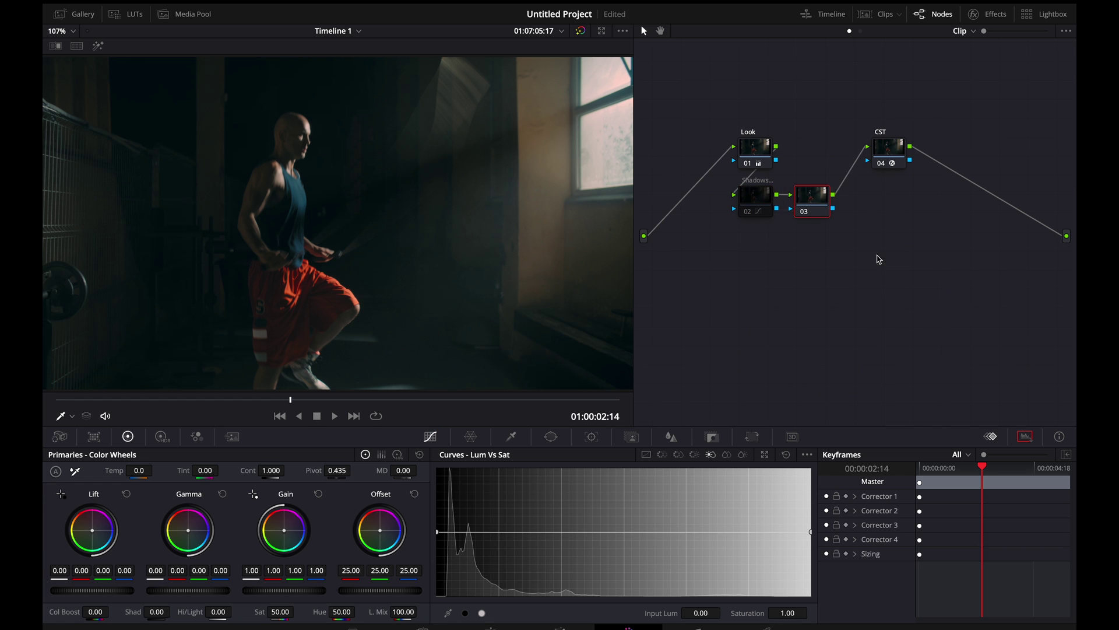
{"action": "key", "text": "Return"}
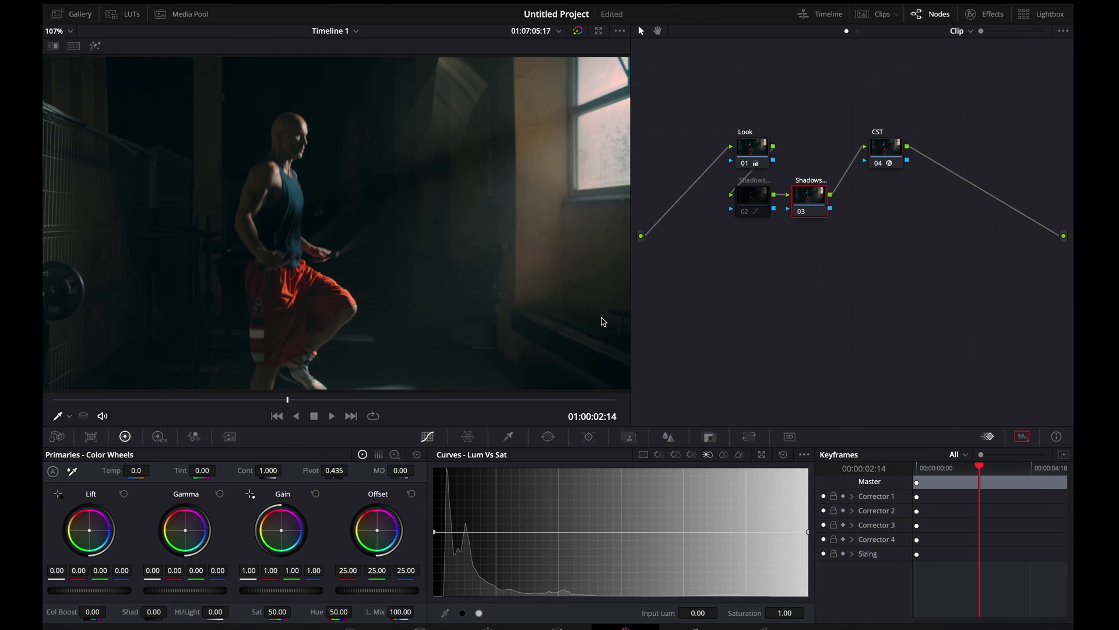
Switch the primaries to Log Wheels and shift the Shadow wheel to red 0.06, green -0.02 and blue -0.04.
{"action": "left_click", "coordinate": [398, 455]}
{"action": "scroll", "coordinate": [369, 236], "scroll_direction": "up", "scroll_amount": 5}
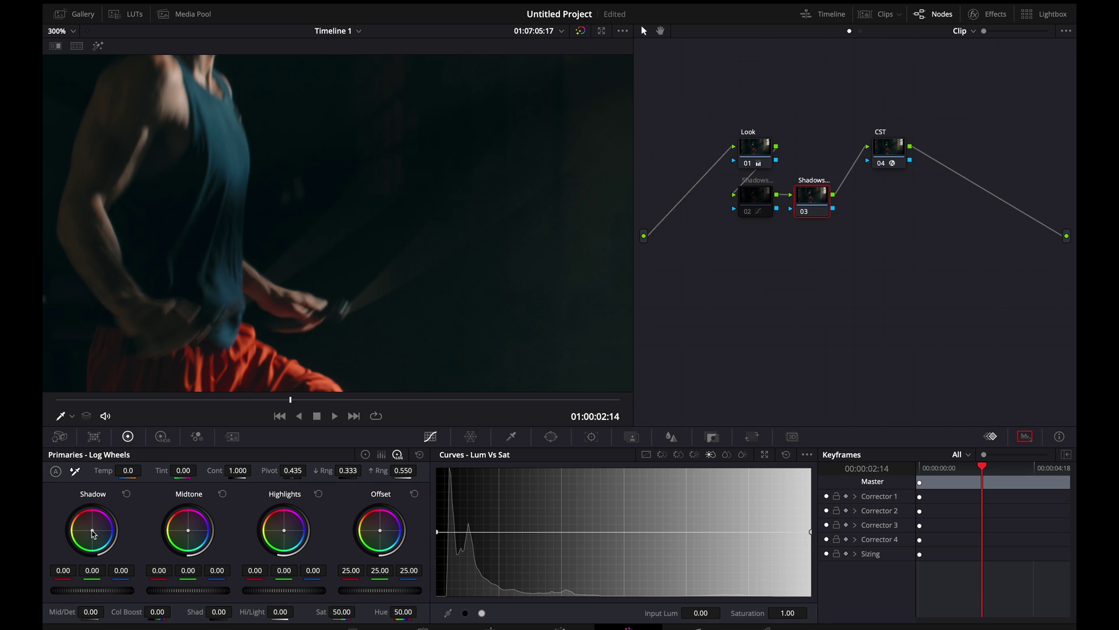
{"action": "left_click_drag", "start_coordinate": [92, 590], "coordinate": [89, 590]}
{"action": "left_click", "coordinate": [72, 32]}
{"action": "left_click", "coordinate": [65, 48]}
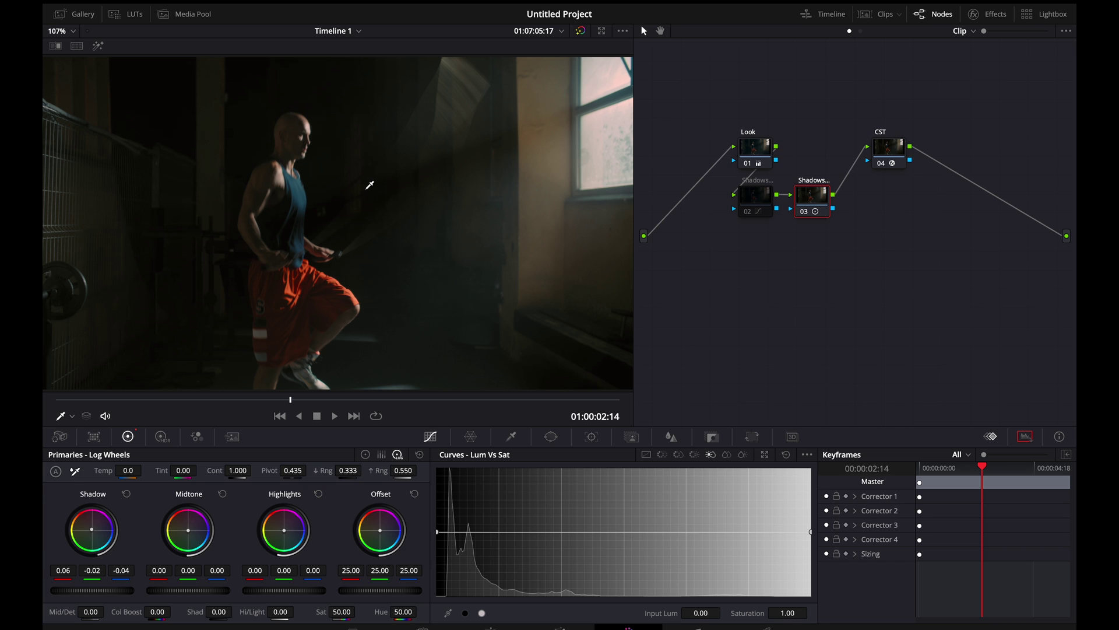
Check the shadow balance on the Parade scopes and close the separate scopes window.
{"action": "key", "text": "ctrl+shift+w"}
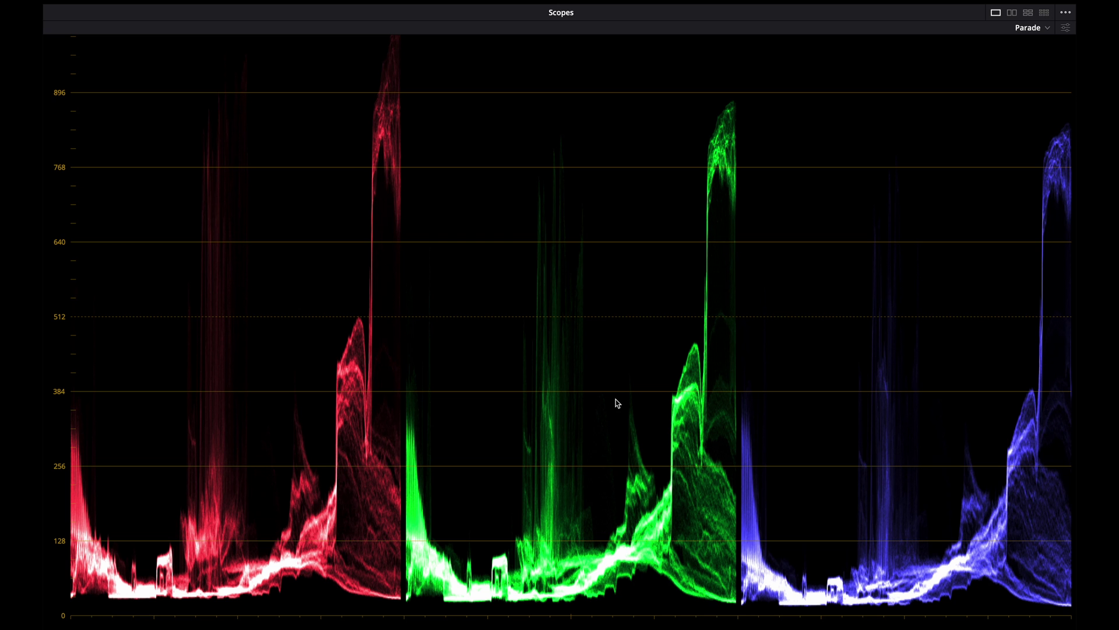
{"action": "key", "text": "ctrl+shift+w"}
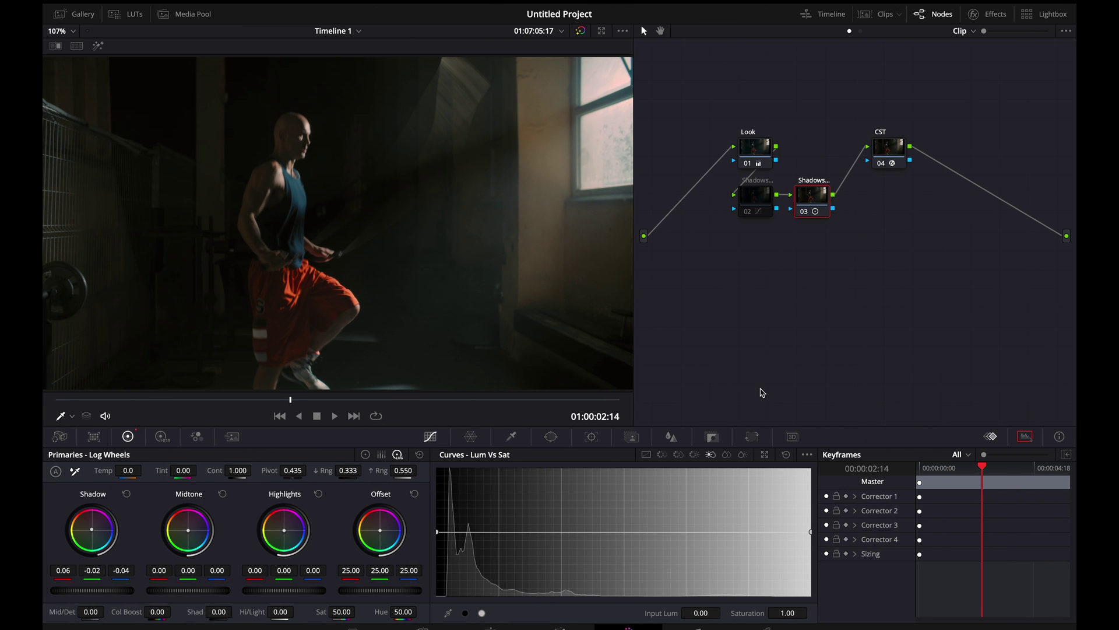
{"action": "key", "text": "ctrl+shift+w"}
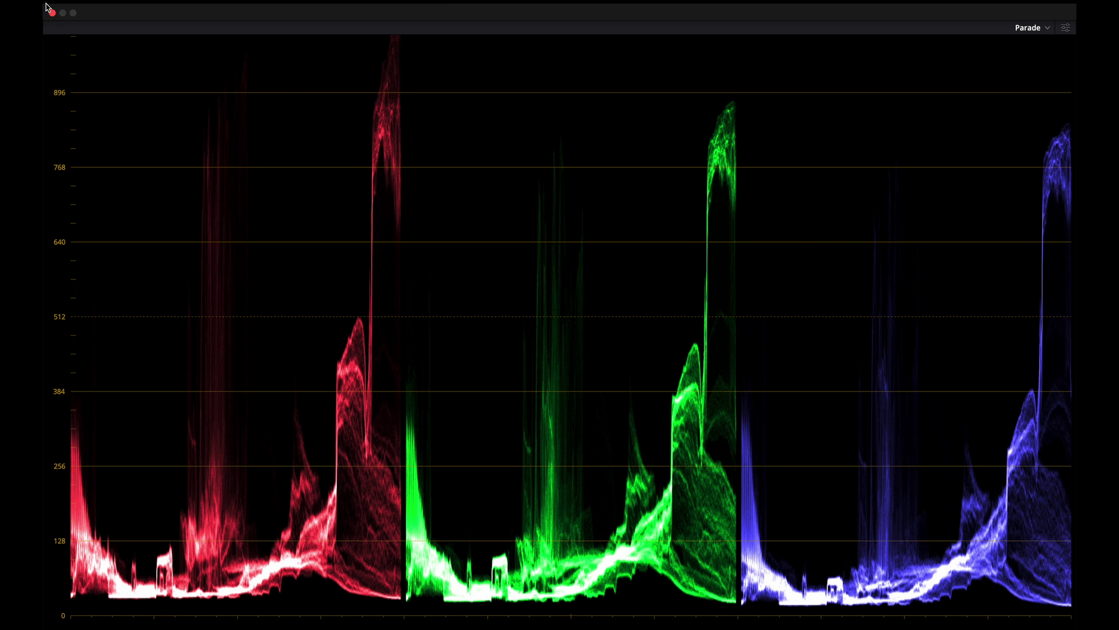
{"action": "left_click", "coordinate": [51, 12]}
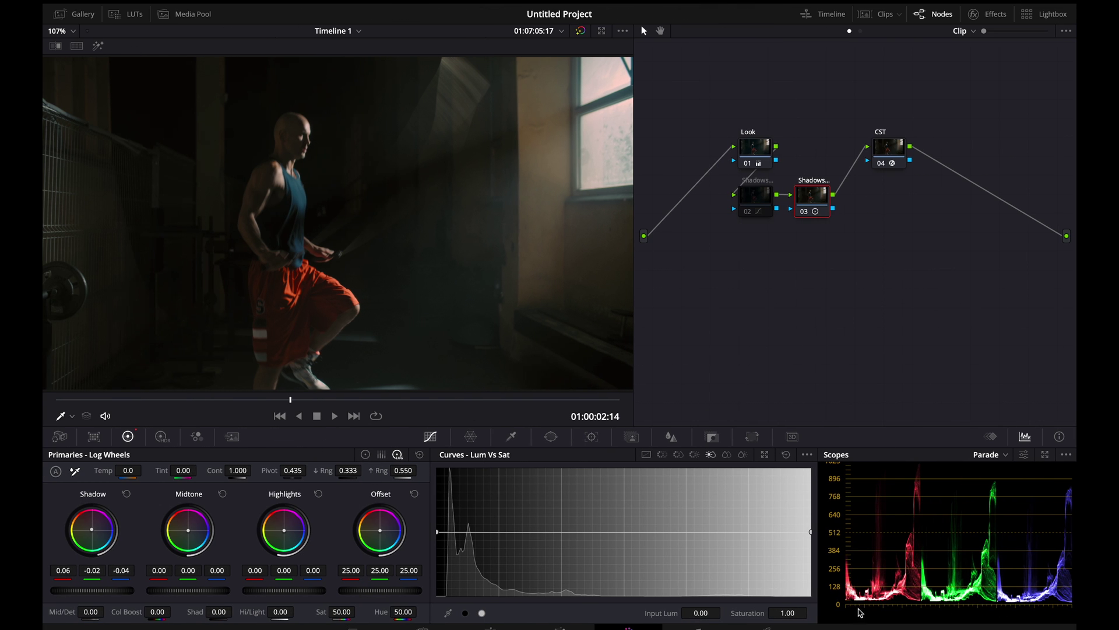
Rebalance the Shadow log wheel to red 0.07, green -0.02 and blue -0.03.
{"action": "double_click", "coordinate": [94, 536]}
{"action": "left_click_drag", "start_coordinate": [95, 534], "coordinate": [92, 528]}
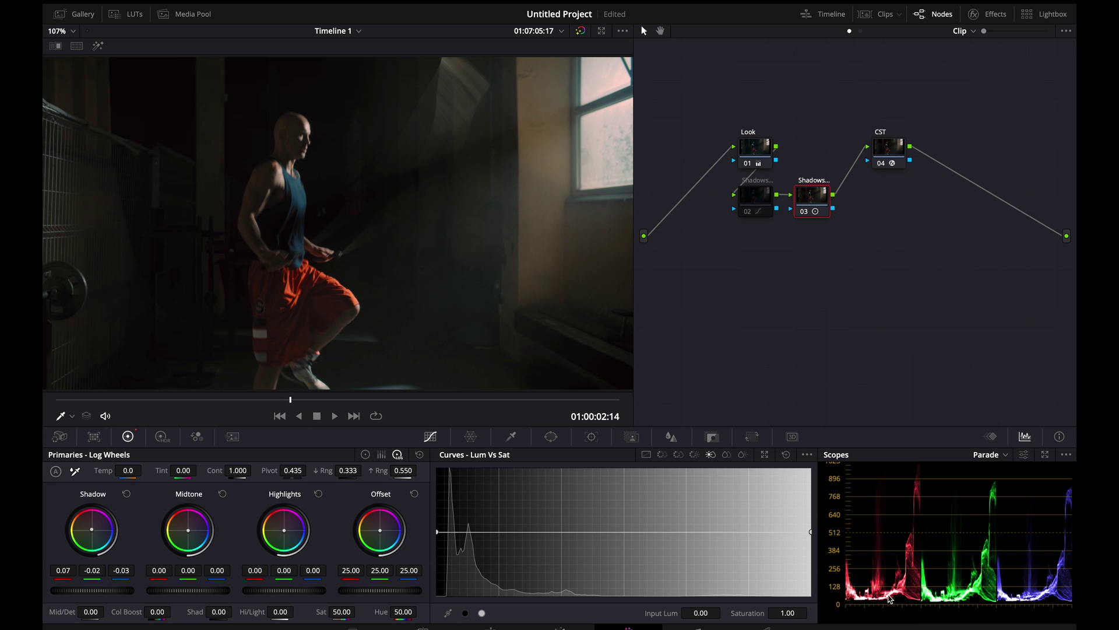
Open the Gallery and grab a still of the log-wheel shadow correction.
{"action": "left_click", "coordinate": [76, 16]}
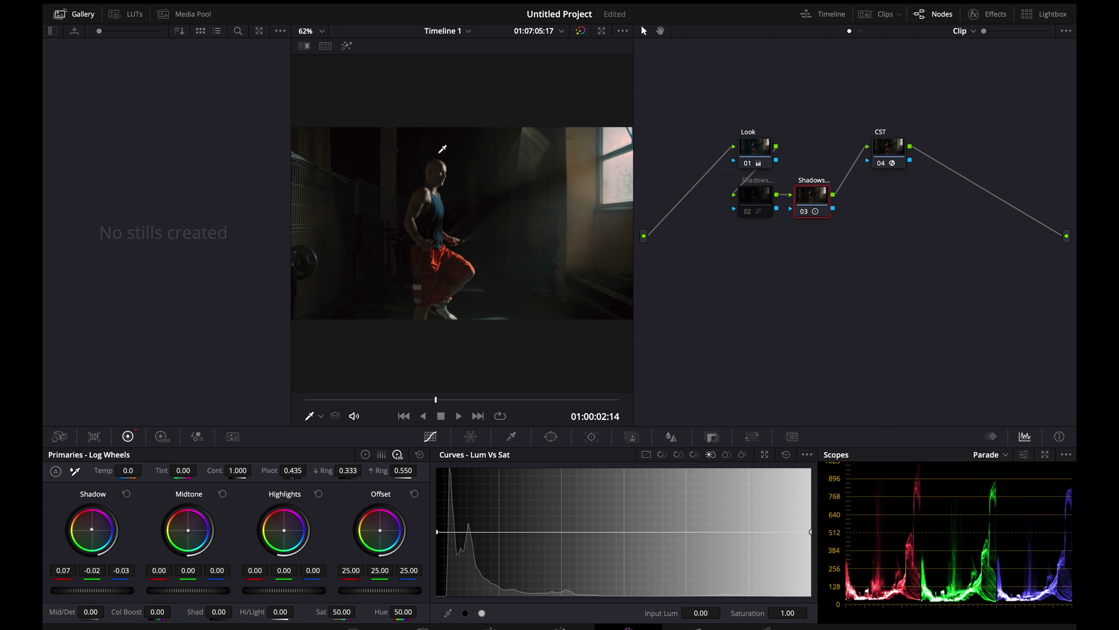
{"action": "right_click", "coordinate": [503, 192]}
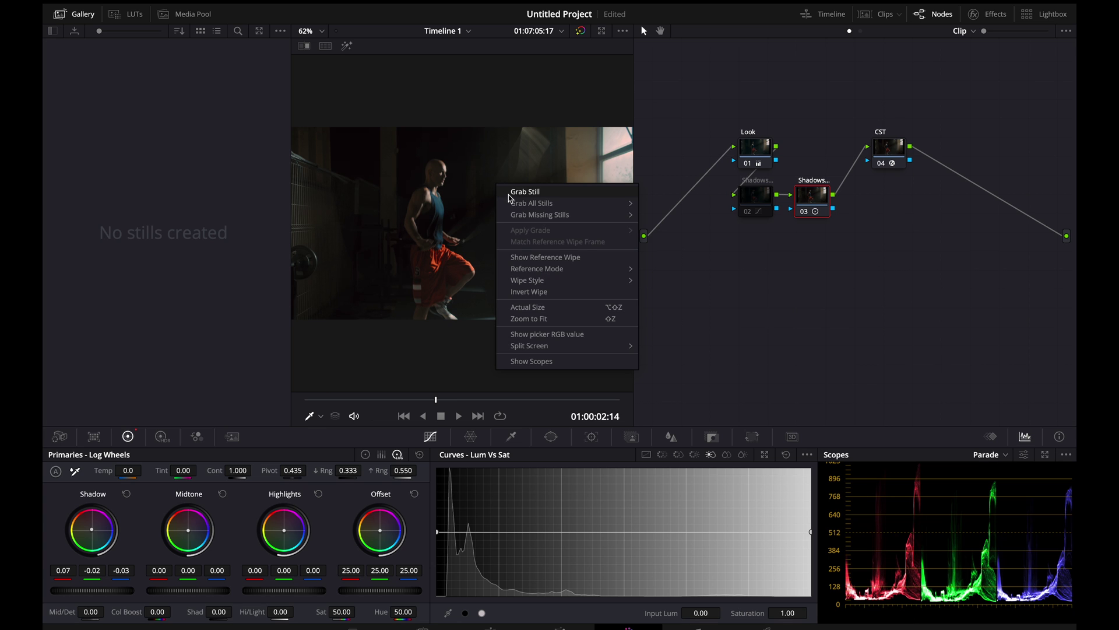
{"action": "left_click", "coordinate": [508, 192]}
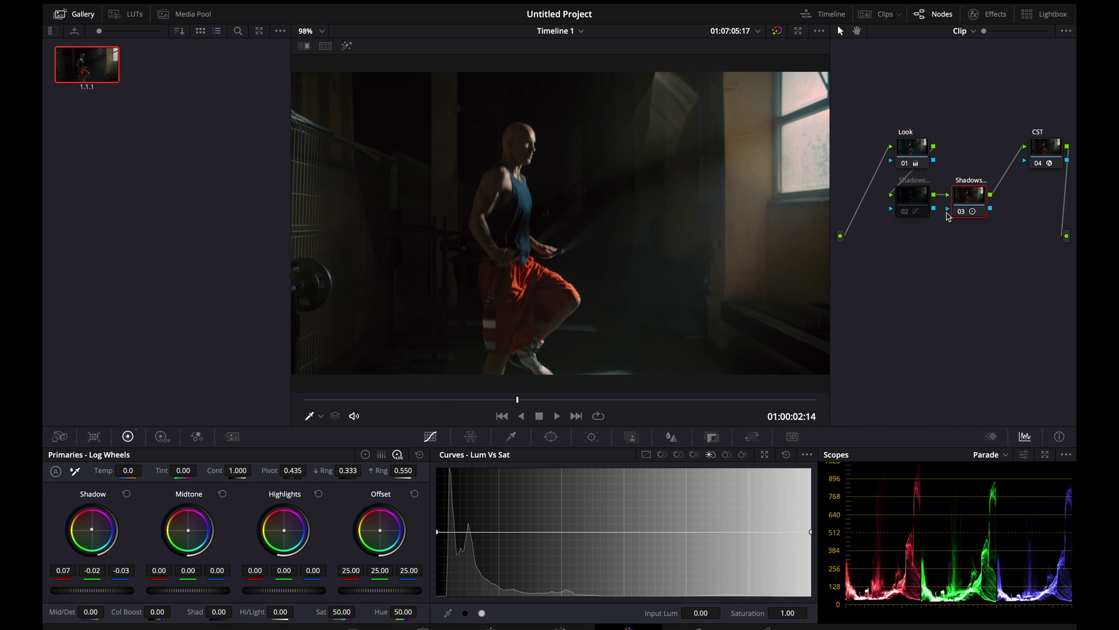
Disable the Log Wheels node, enable the Lum Vs Sat node, and compare the frame with the grabbed still using an image wipe.
{"action": "left_click", "coordinate": [961, 212]}
{"action": "left_click", "coordinate": [905, 212]}
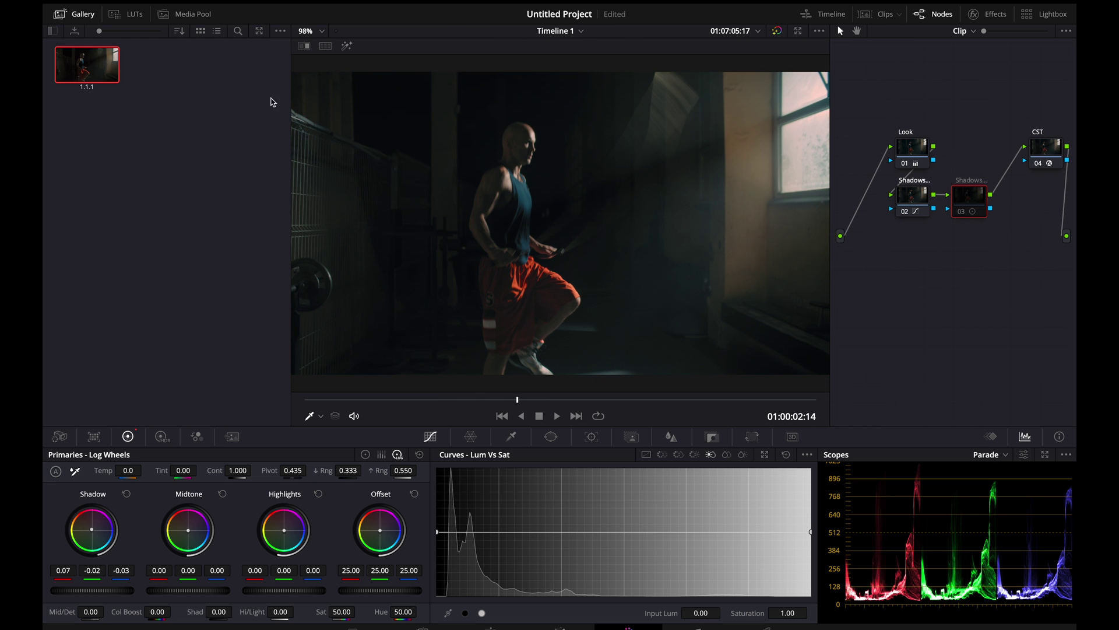
{"action": "left_click", "coordinate": [304, 45]}
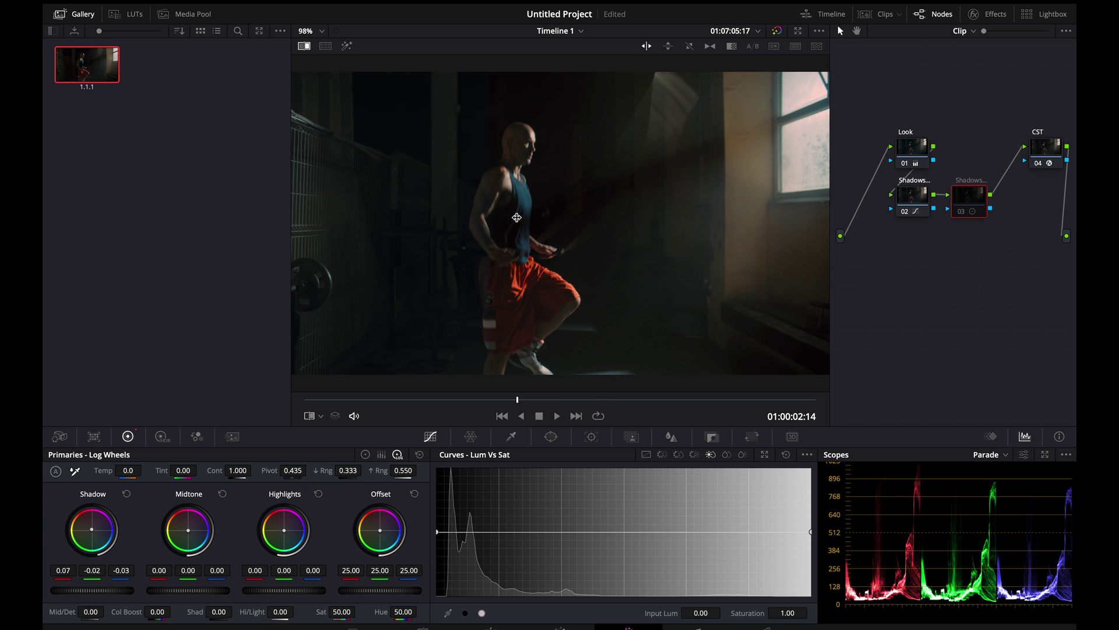
{"action": "left_click", "coordinate": [313, 31]}
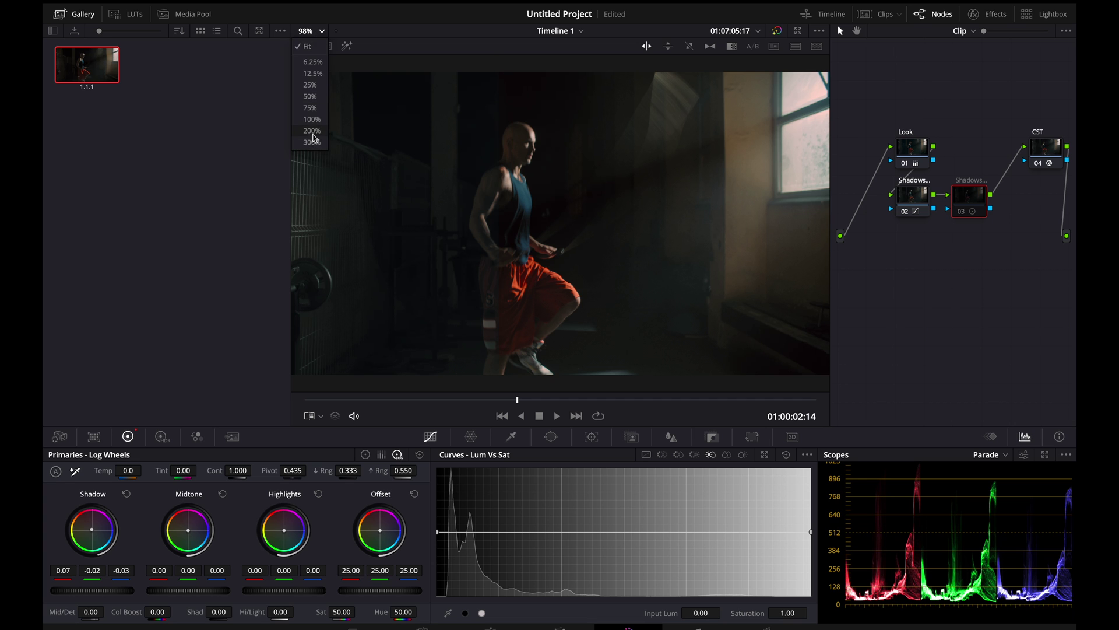
{"action": "left_click", "coordinate": [314, 138]}
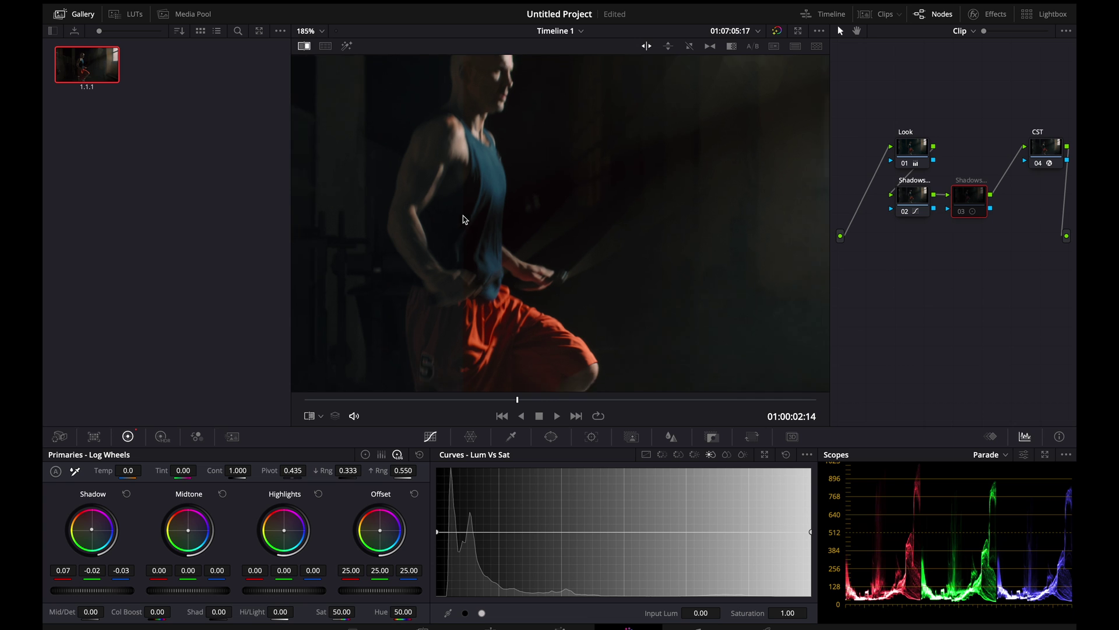
{"action": "left_click", "coordinate": [304, 31]}
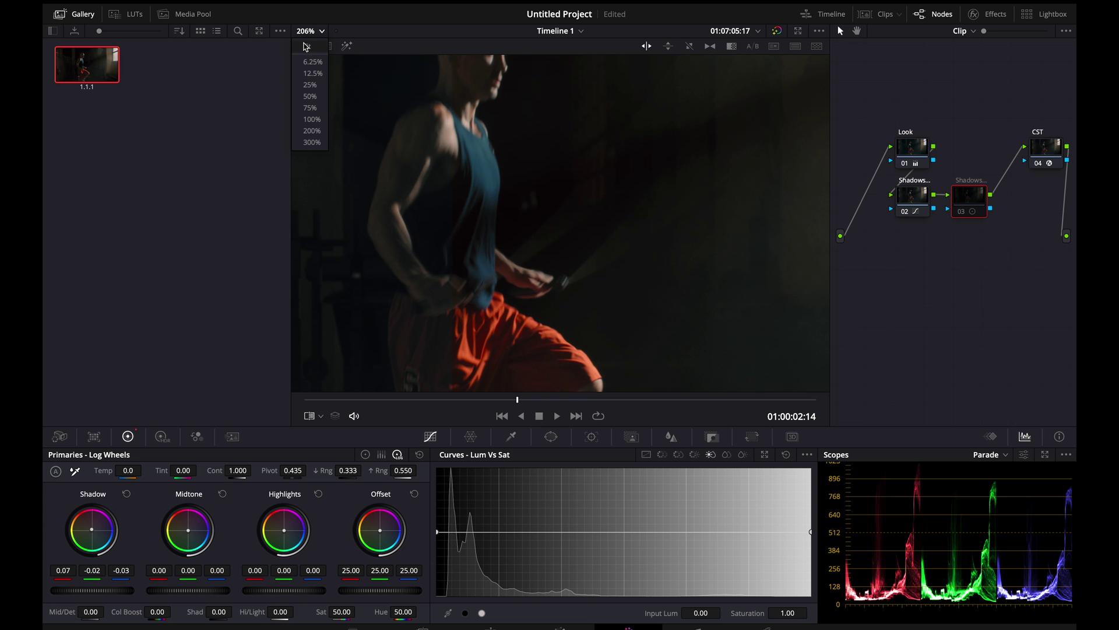
{"action": "left_click", "coordinate": [307, 46]}
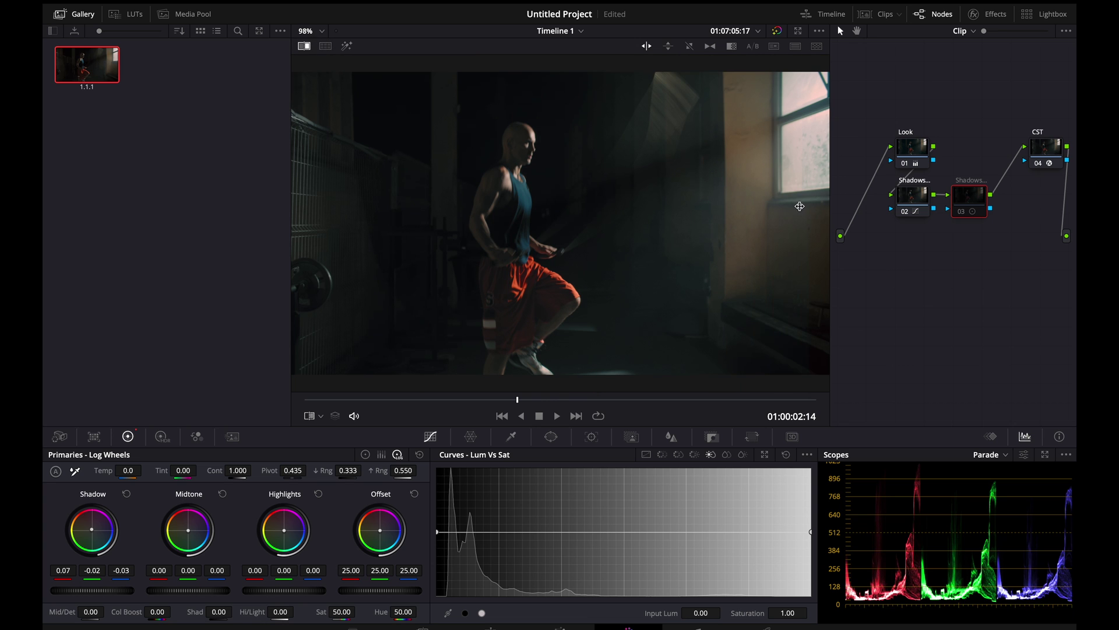
Enable the Log Wheels node again, disable the Lum Vs Sat node, and select the disabled node.
{"action": "left_click", "coordinate": [960, 211]}
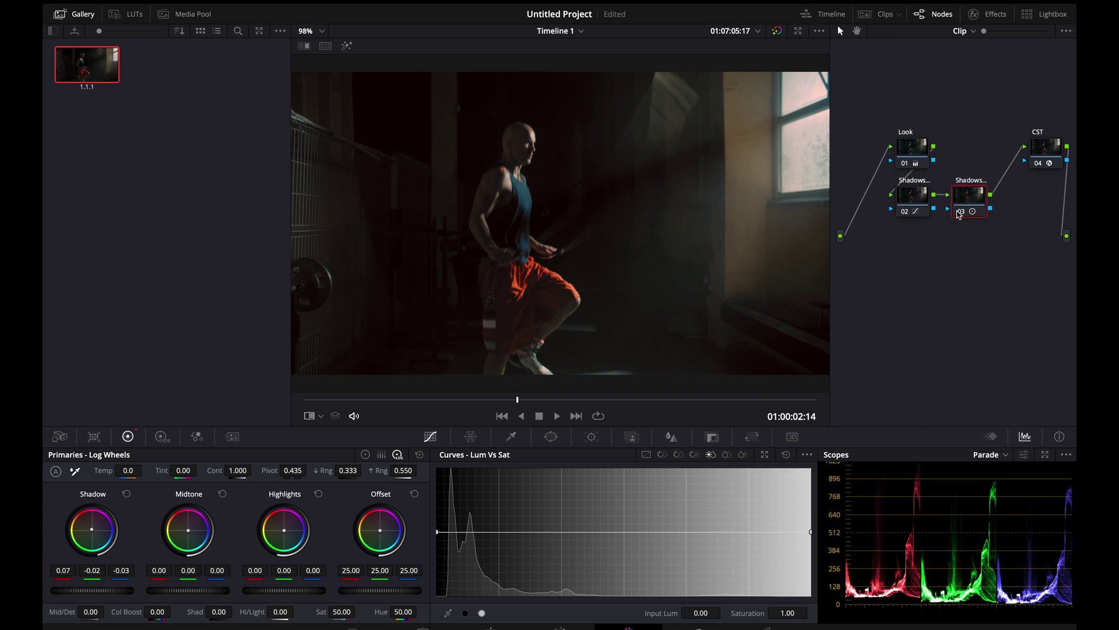
{"action": "left_click", "coordinate": [907, 217]}
{"action": "left_click", "coordinate": [915, 200]}
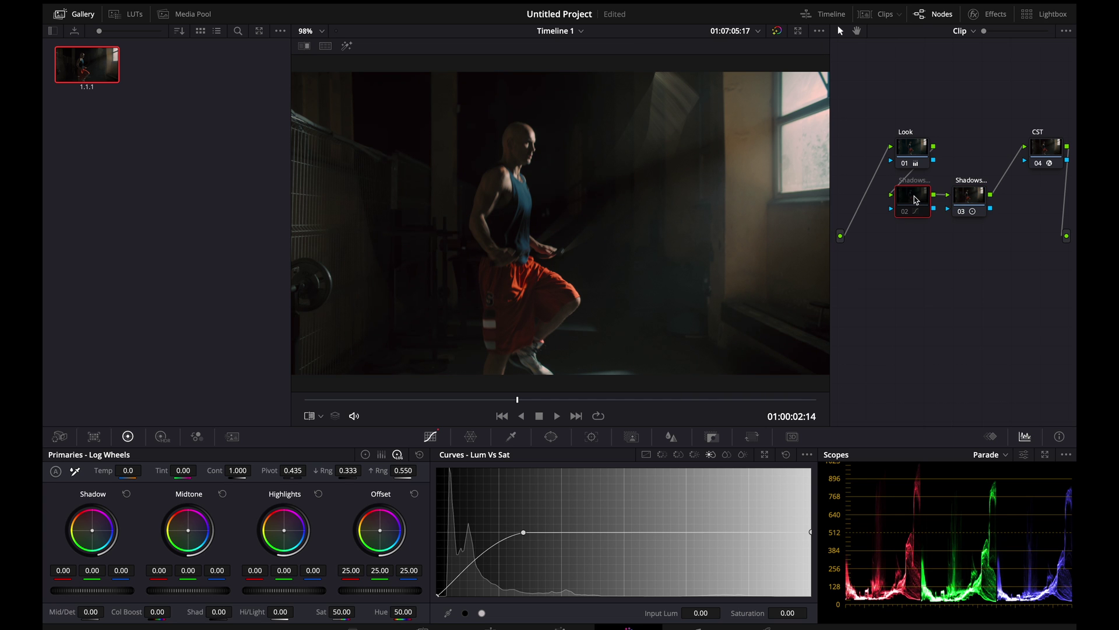